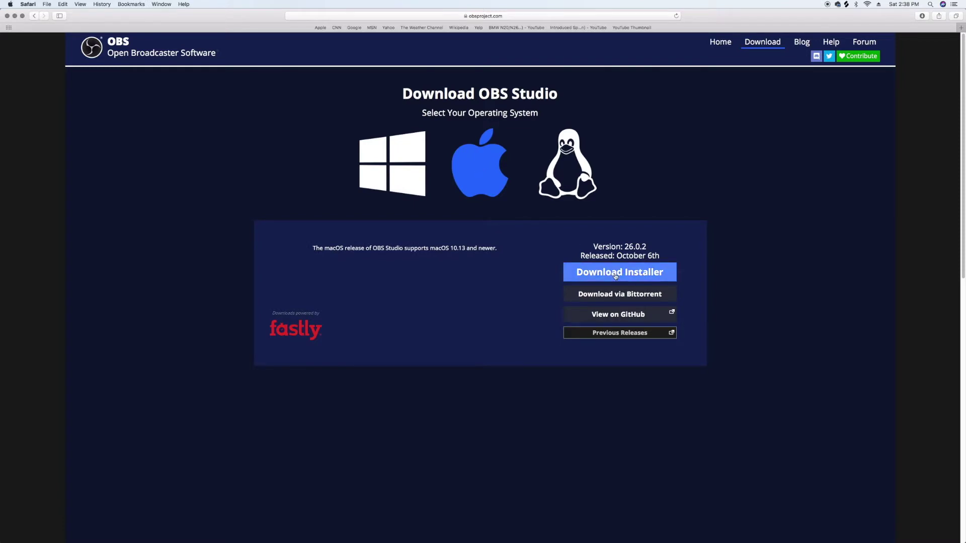
# Step: In OBS, add a new Display Capture source to the mac screen scene, using display 0 with no crop
pyautogui.click(581, 254)
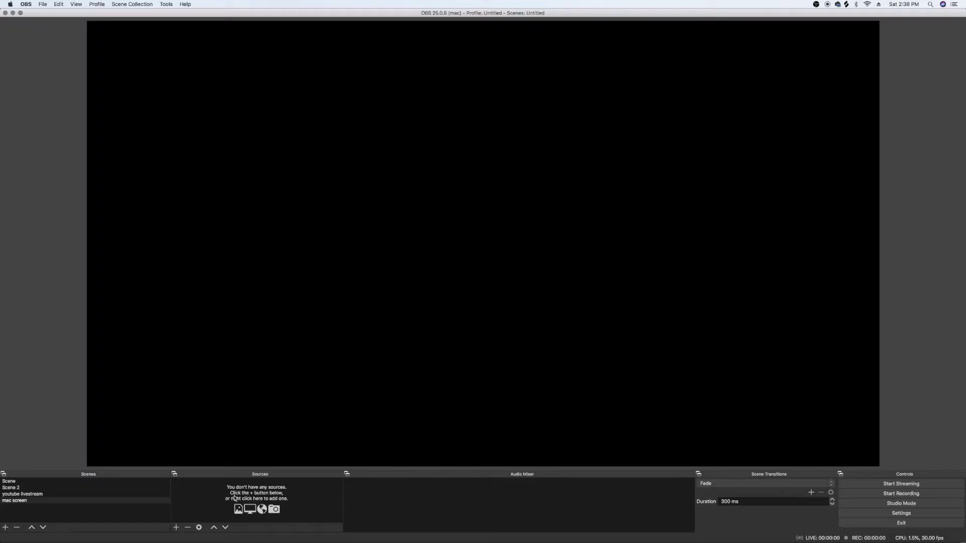
pyautogui.click(13, 501)
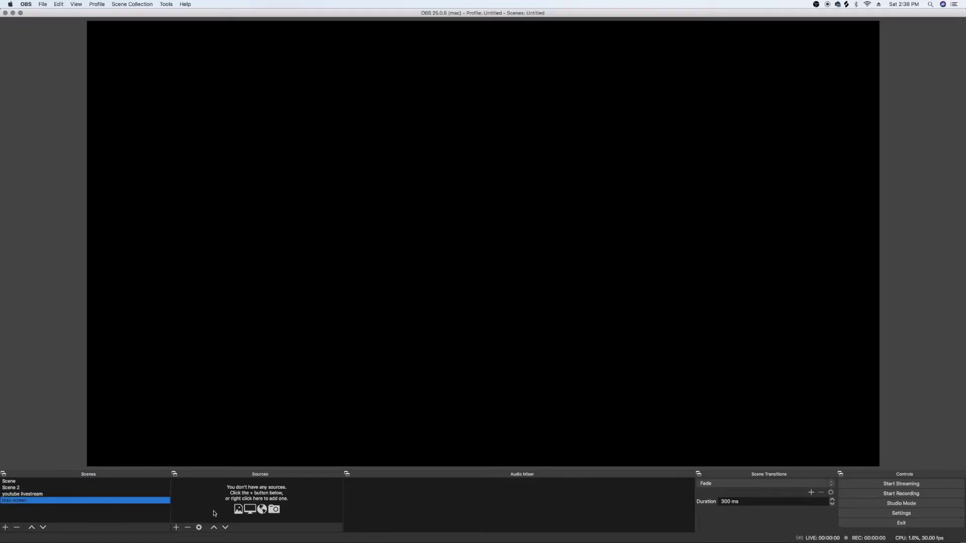
pyautogui.click(176, 527)
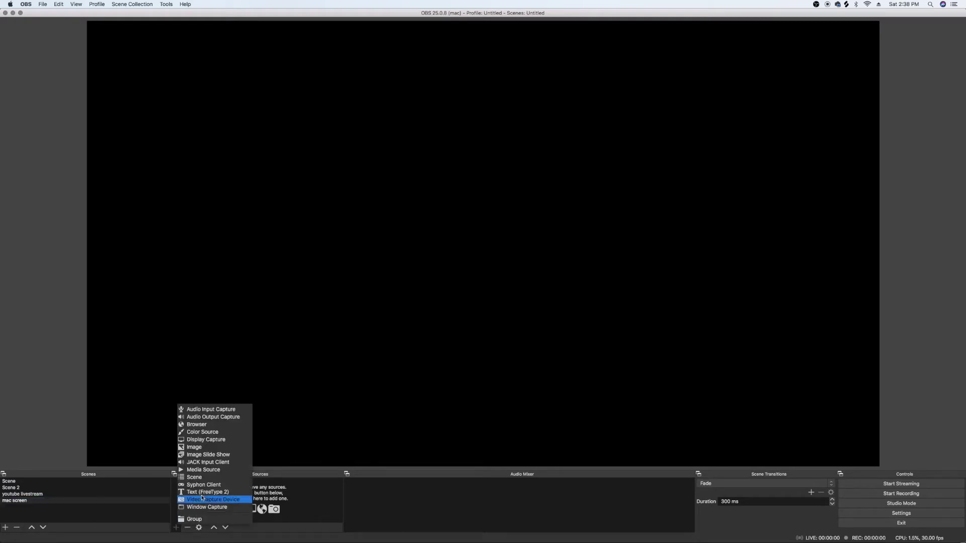
pyautogui.click(225, 440)
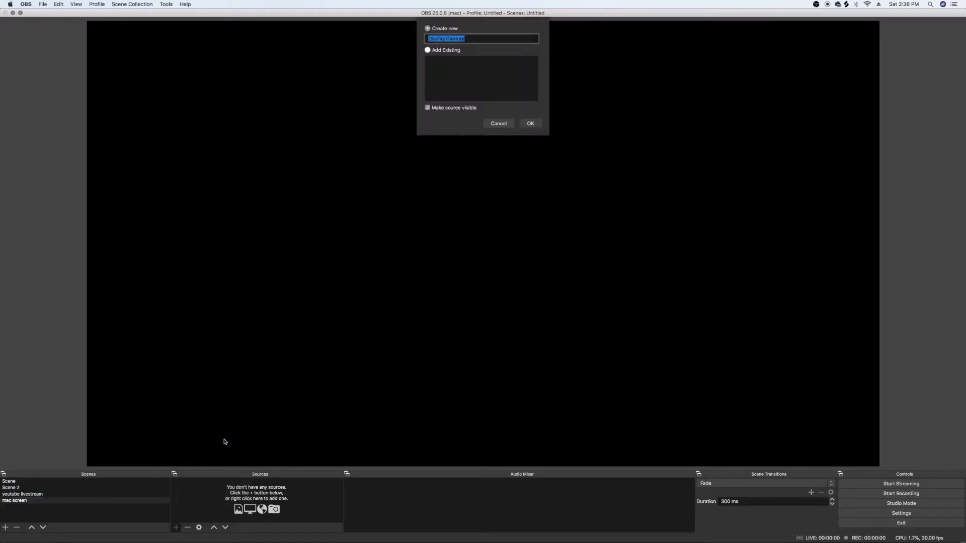
pyautogui.click(531, 125)
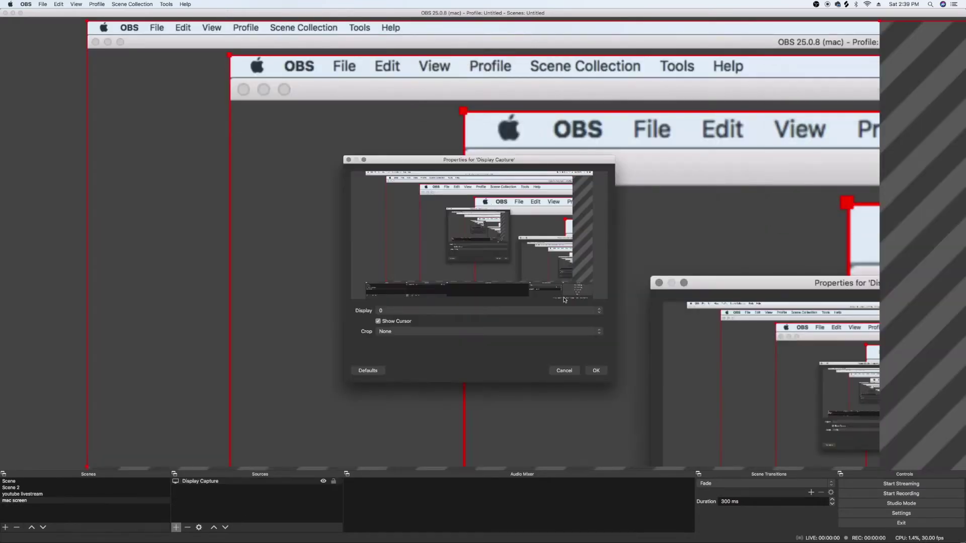
pyautogui.click(600, 333)
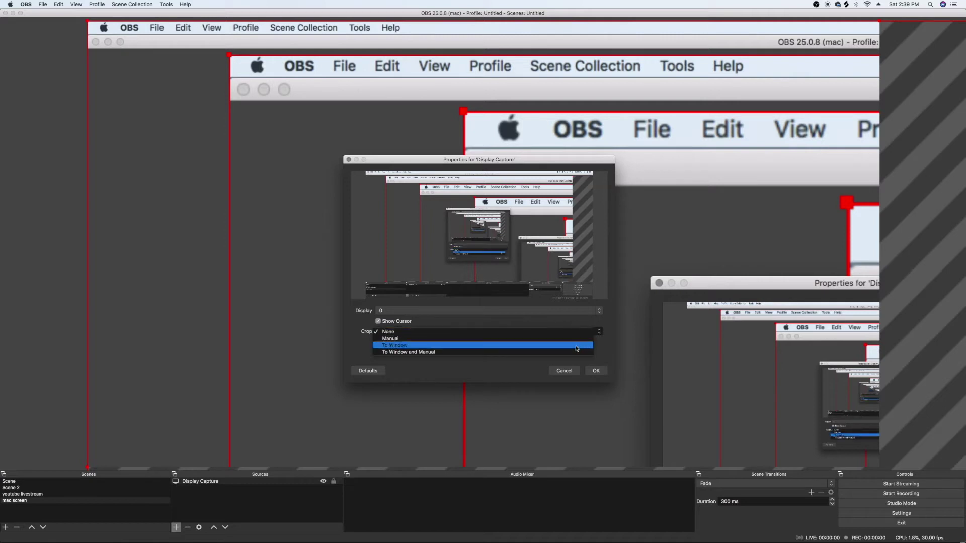
pyautogui.click(524, 368)
pyautogui.click(597, 370)
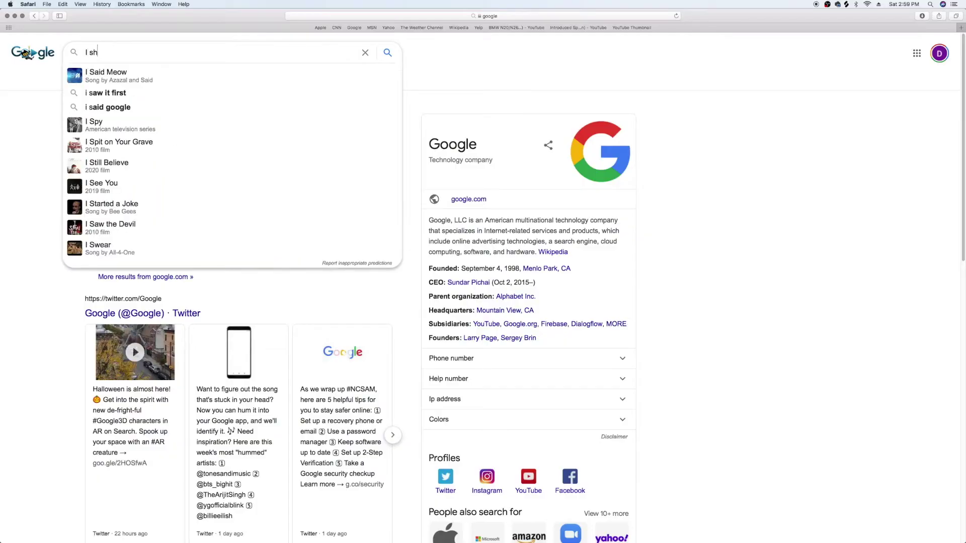
# Step: Search Google for "i show you audio capture" and open the iShowU Audio Capture installation article for Mojave and earlier
pyautogui.write('how you')
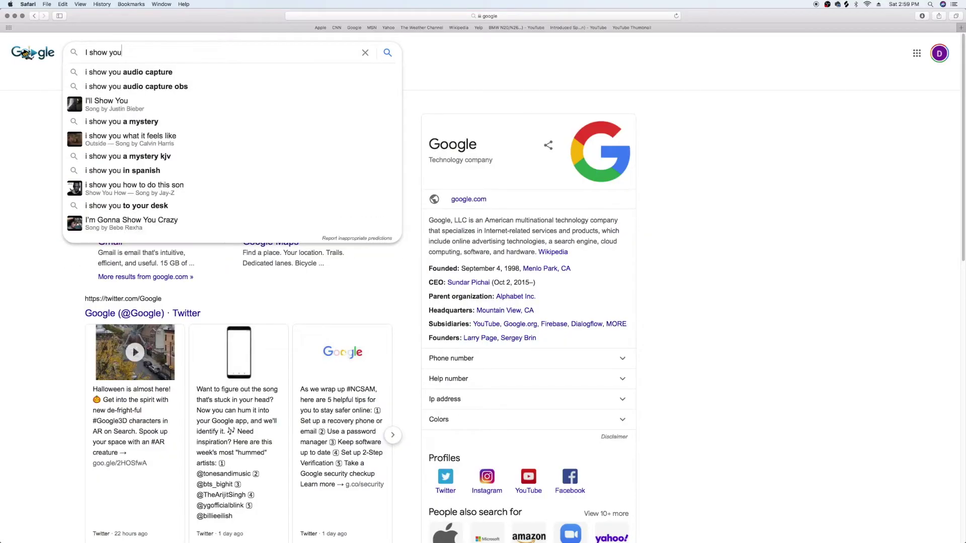
pyautogui.press('Down')
pyautogui.press('Return')
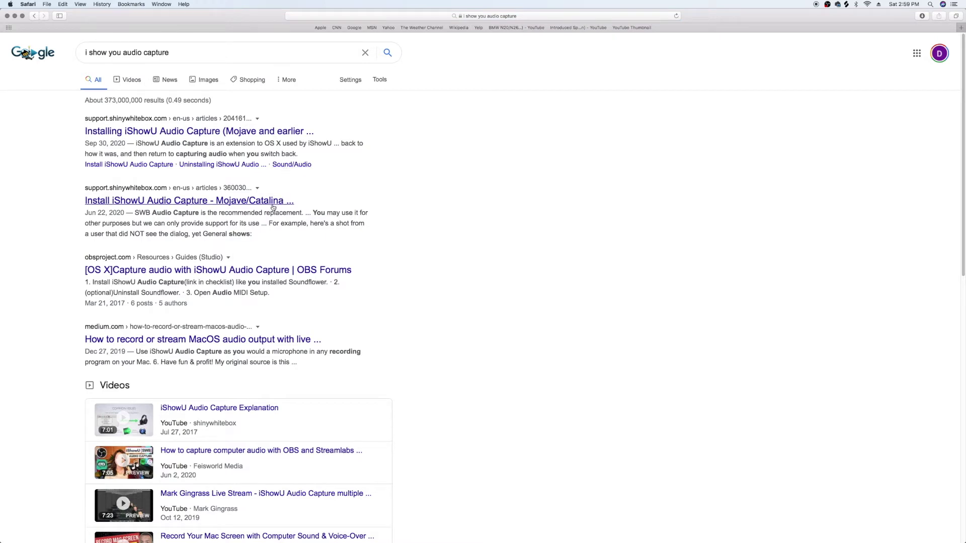
pyautogui.click(243, 133)
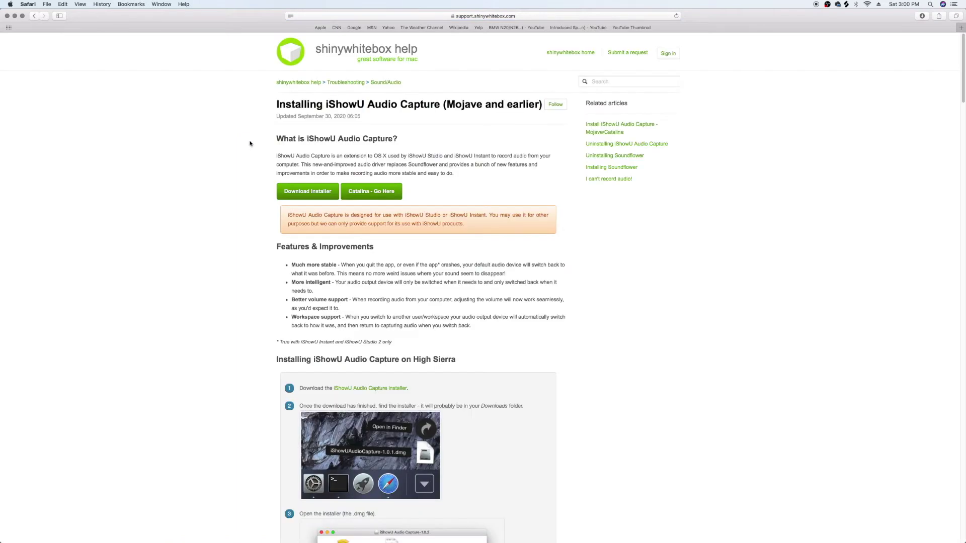
# Step: Download the iShowU Audio Capture installer, allowing downloads from the site, and open the downloaded disk image to view its package
pyautogui.click(290, 194)
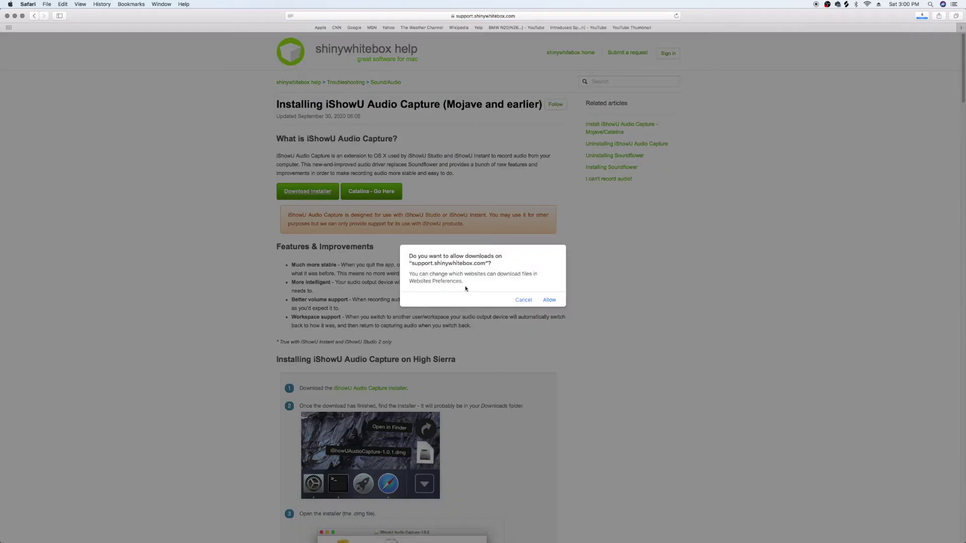
pyautogui.click(550, 300)
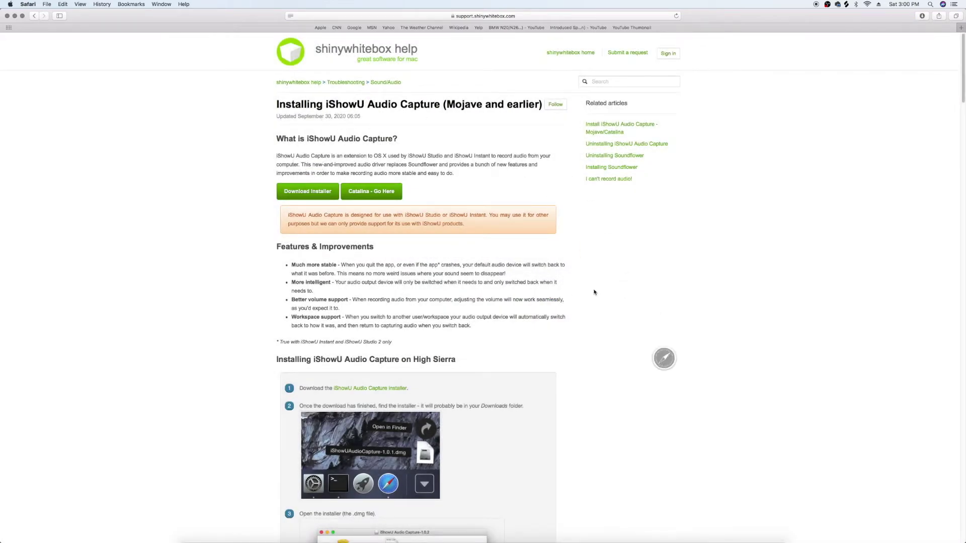
pyautogui.click(695, 529)
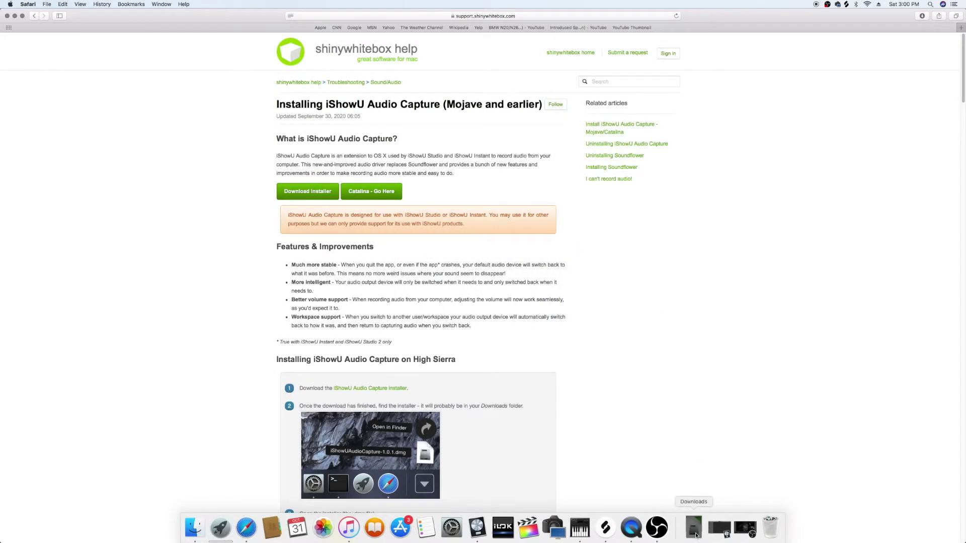
pyautogui.click(693, 500)
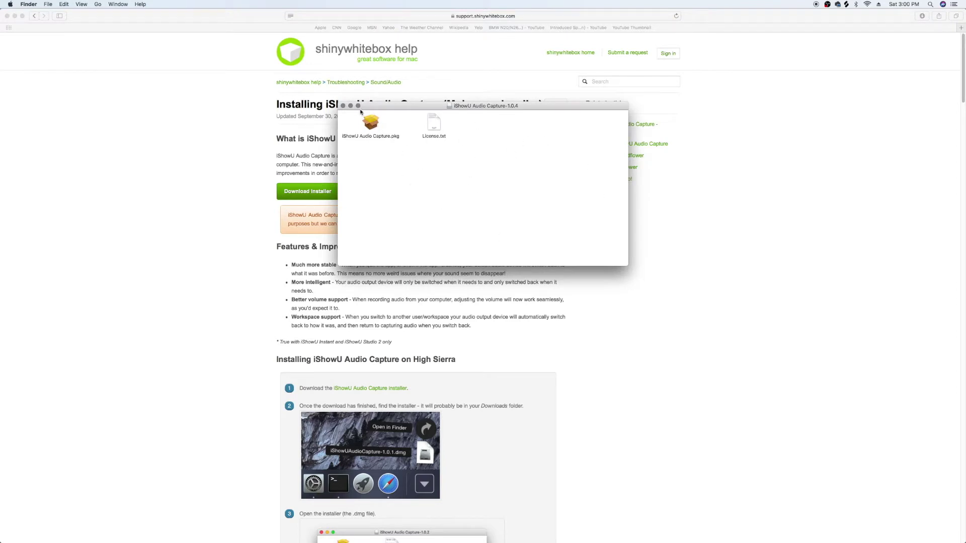
pyautogui.click(343, 106)
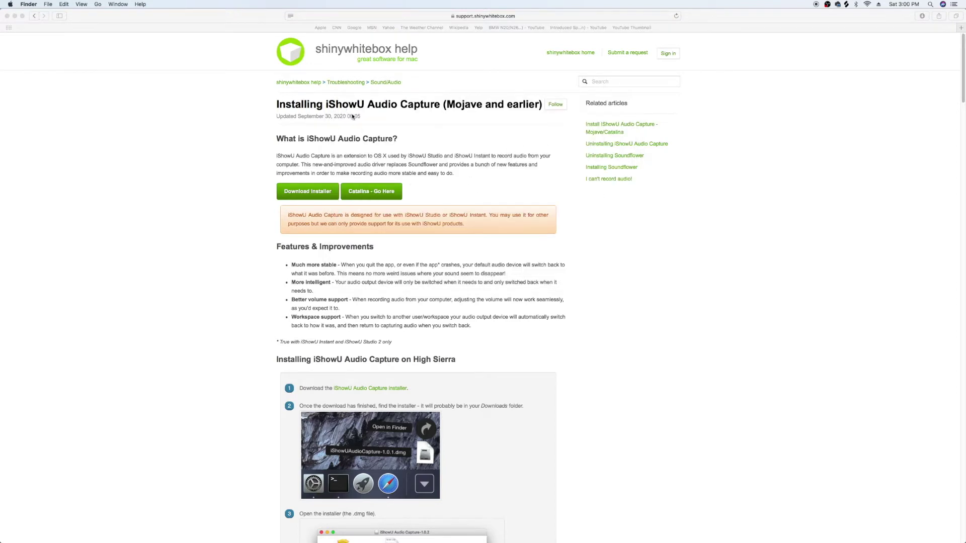
# Step: Check the sound output devices in System Preferences for iShowU Audio Capture
pyautogui.click(10, 5)
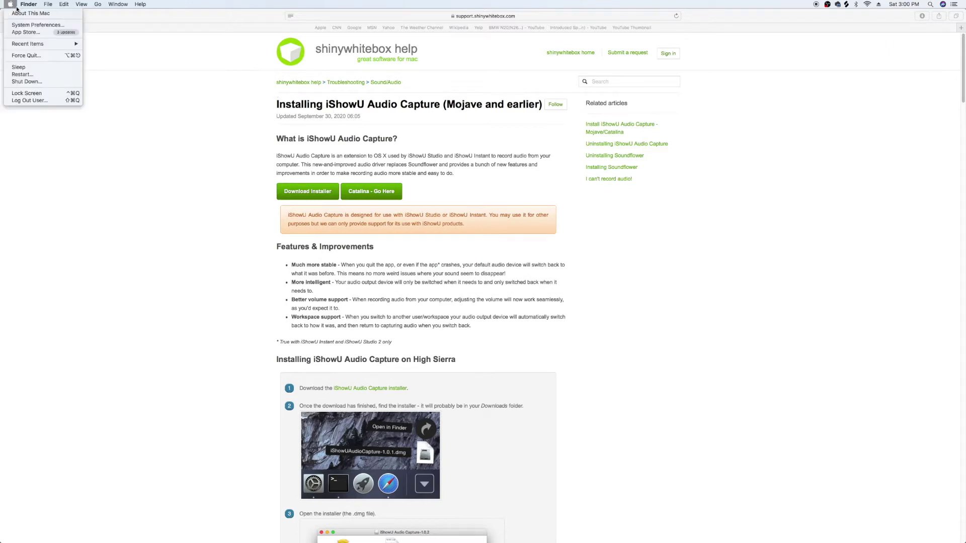
pyautogui.click(17, 25)
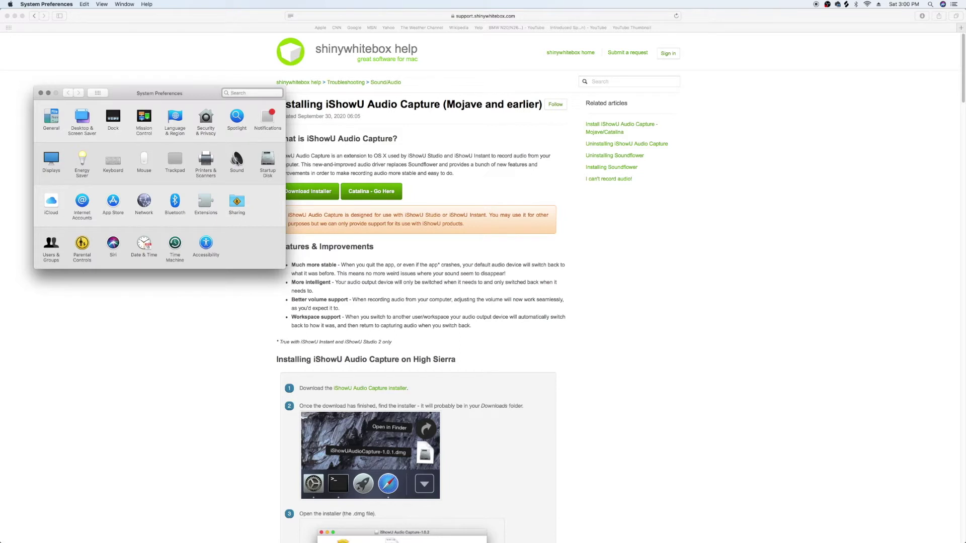
pyautogui.click(237, 161)
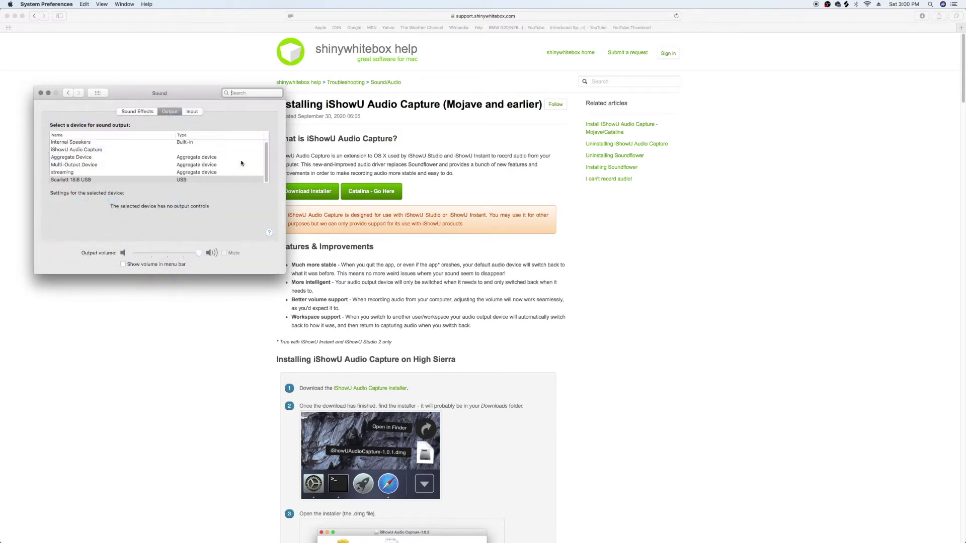
pyautogui.scroll(1, 264, 150)
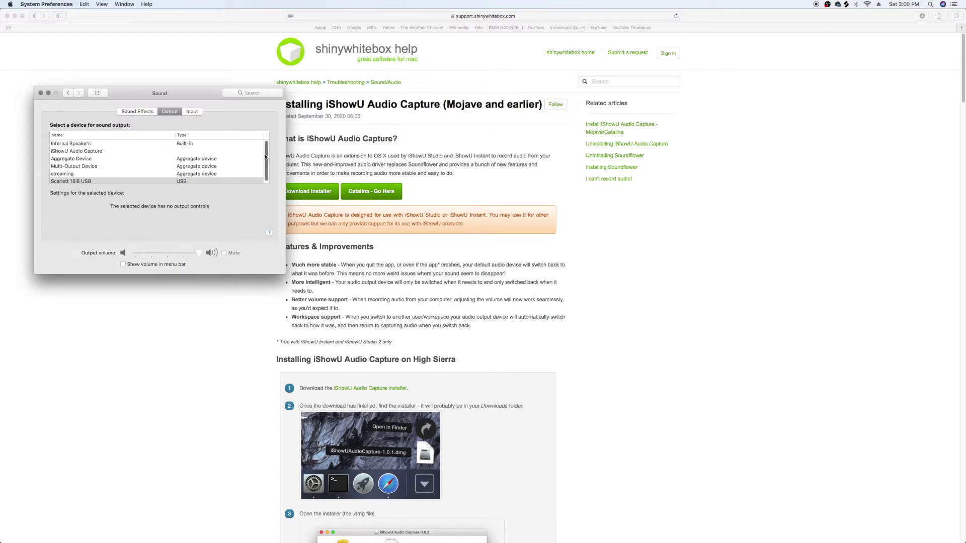
pyautogui.click(67, 93)
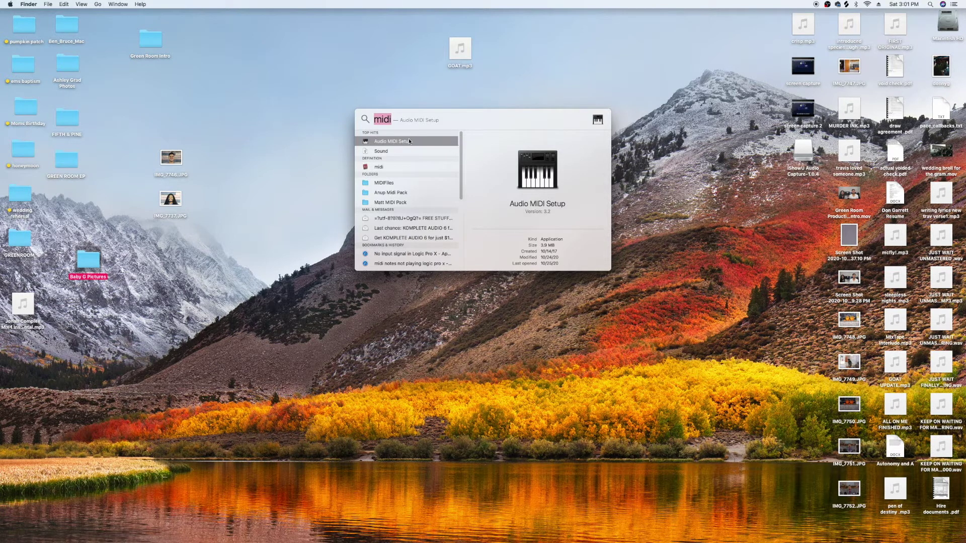
# Step: In Audio MIDI Setup, create an aggregate device that uses iShowU Audio Capture and the Scarlett 18i8 USB
pyautogui.doubleClick(386, 142)
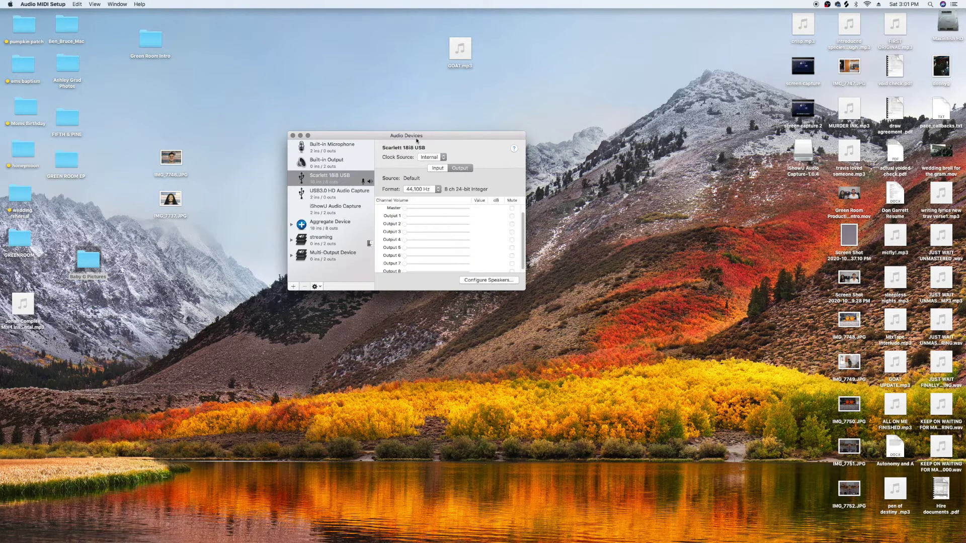
pyautogui.click(292, 287)
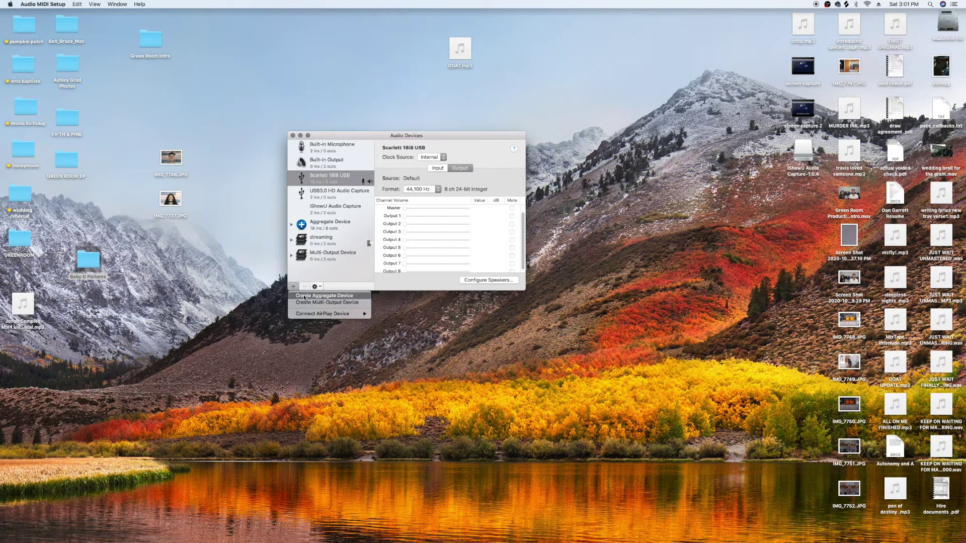
pyautogui.click(304, 296)
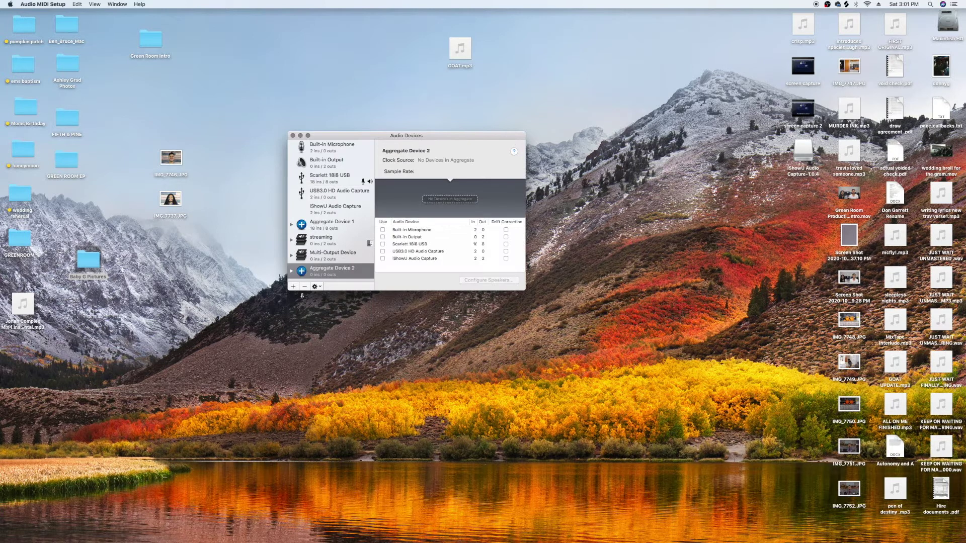
pyautogui.click(383, 258)
pyautogui.click(383, 251)
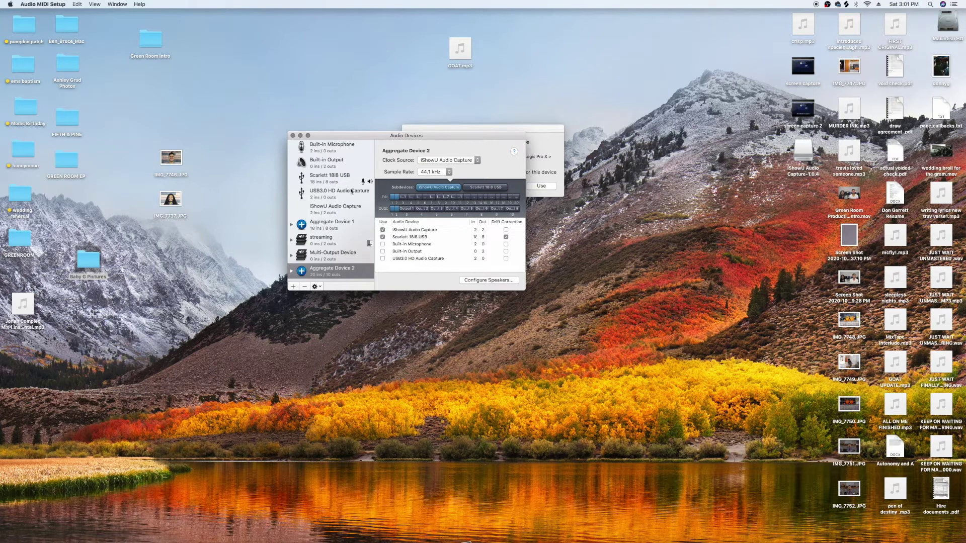
# Step: Move the Audio Devices window aside and decline to use the new aggregate device in Logic Pro X
pyautogui.moveTo(388, 138); pyautogui.dragTo(298, 201)
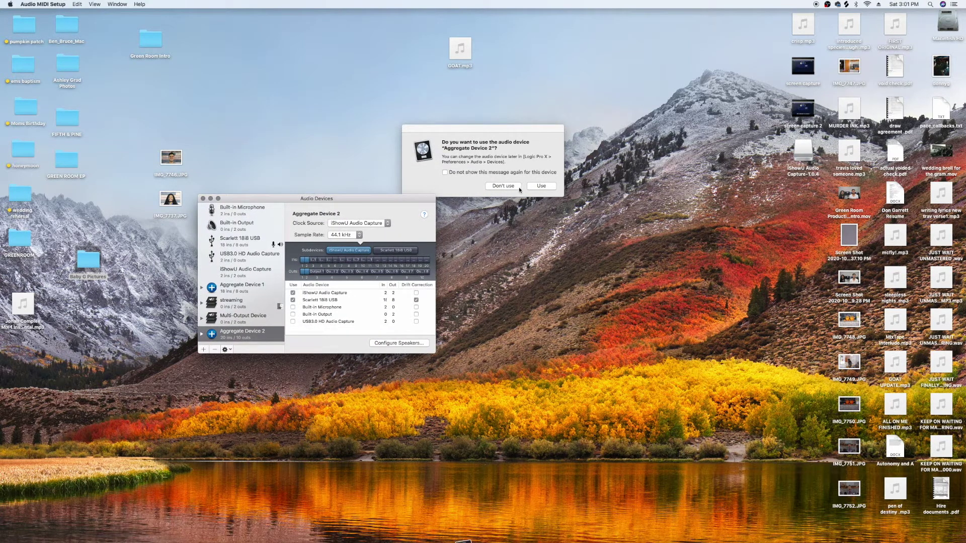
pyautogui.click(509, 186)
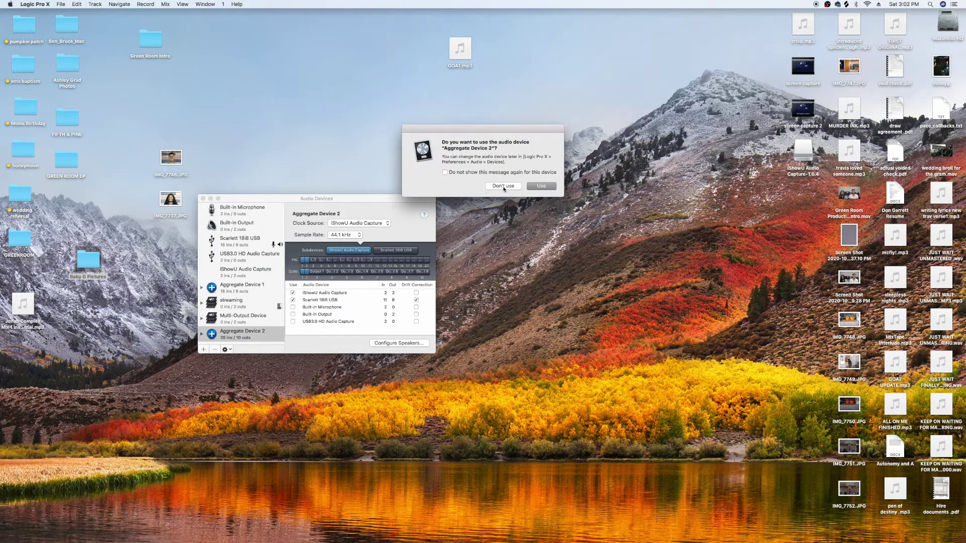
pyautogui.click(508, 186)
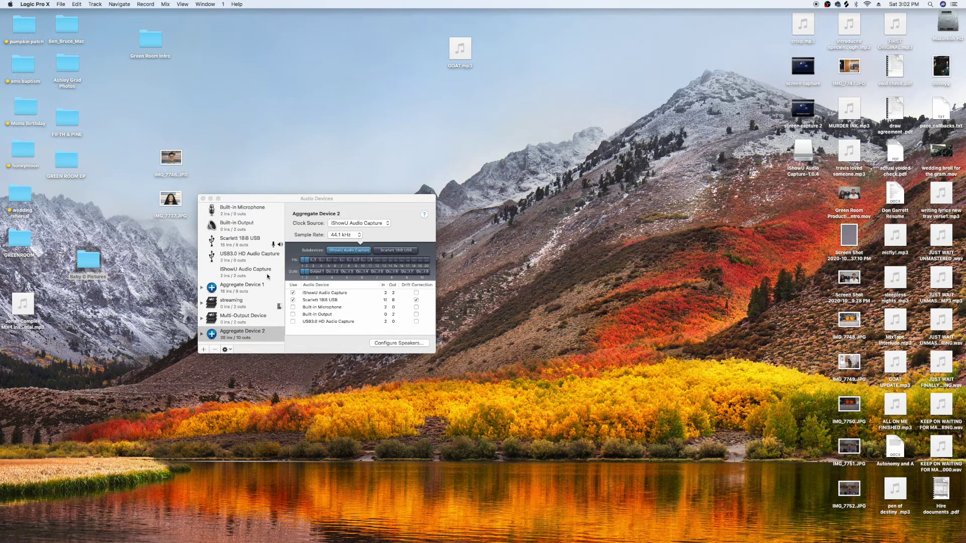
# Step: Open the name of Aggregate Device 2 for editing and select the existing streaming device
pyautogui.doubleClick(266, 336)
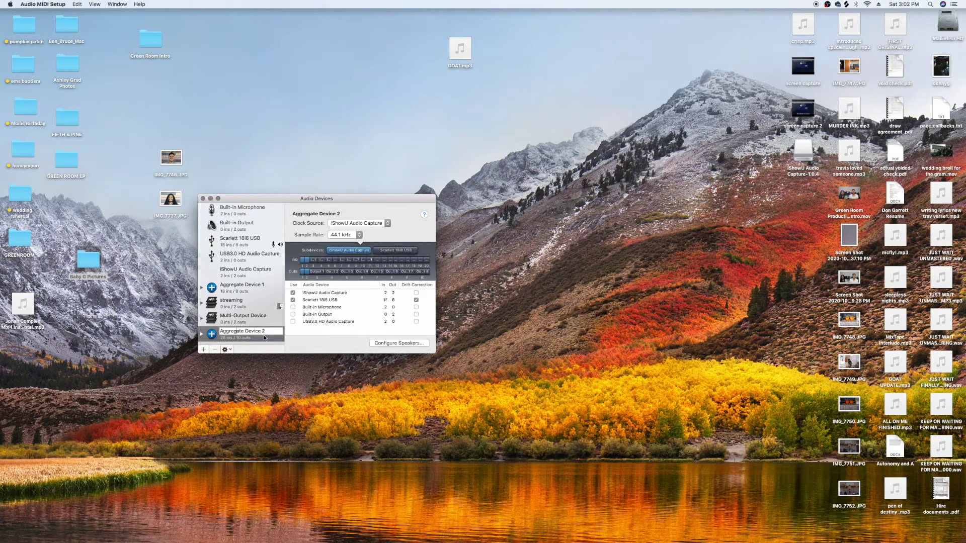
pyautogui.press('super+a')
pyautogui.click(245, 304)
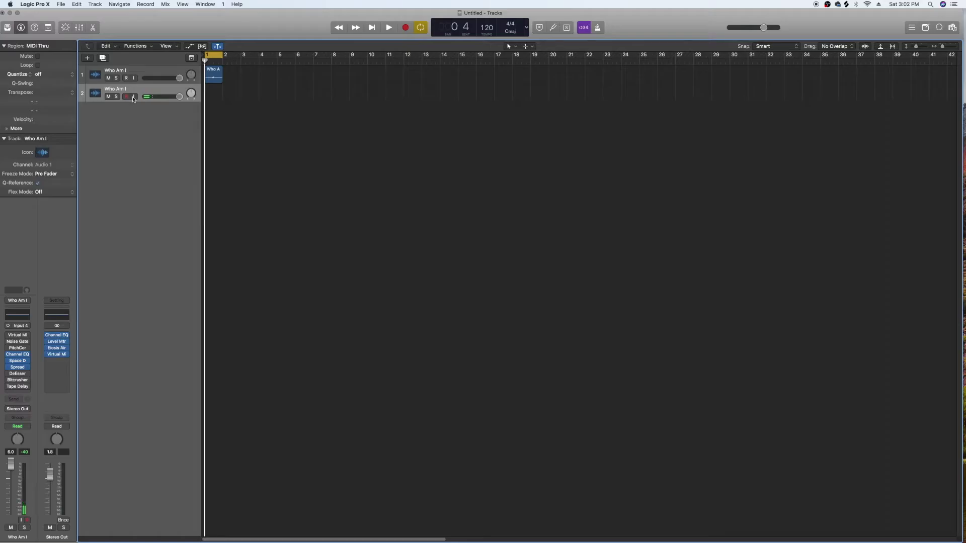
# Step: In Logic Pro X, toggle input monitoring on track 2 and set the audio output device to streaming
pyautogui.click(133, 97)
pyautogui.click(134, 97)
pyautogui.click(41, 5)
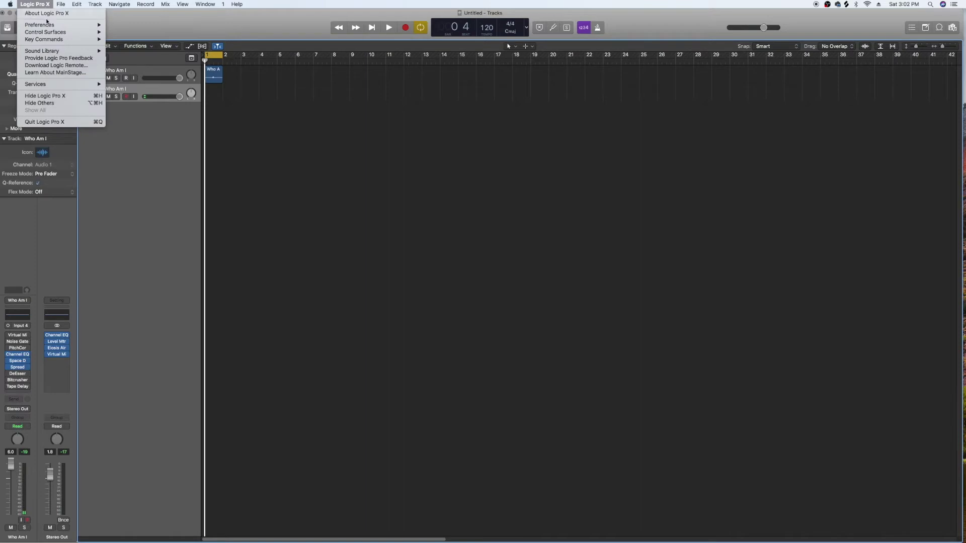
pyautogui.moveTo(55, 25)
pyautogui.click(137, 34)
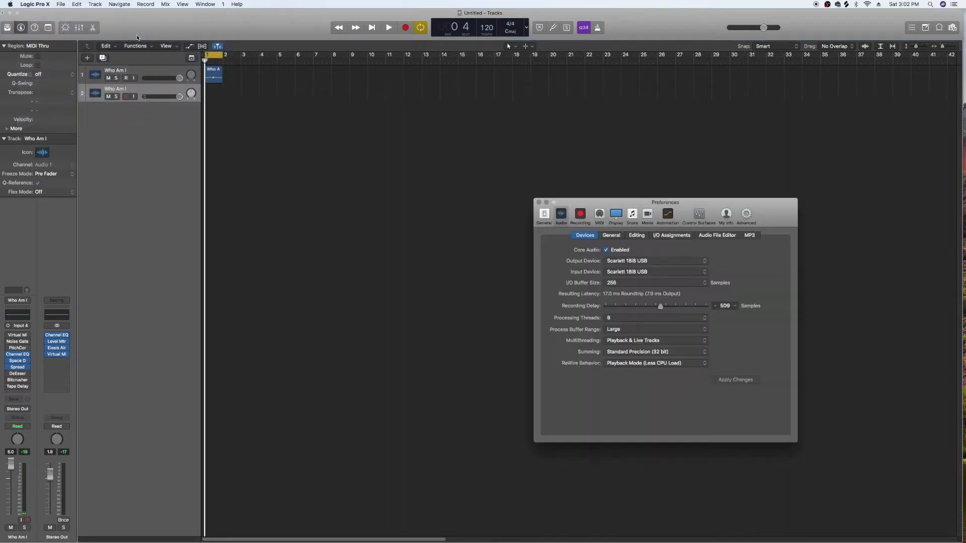
pyautogui.click(706, 261)
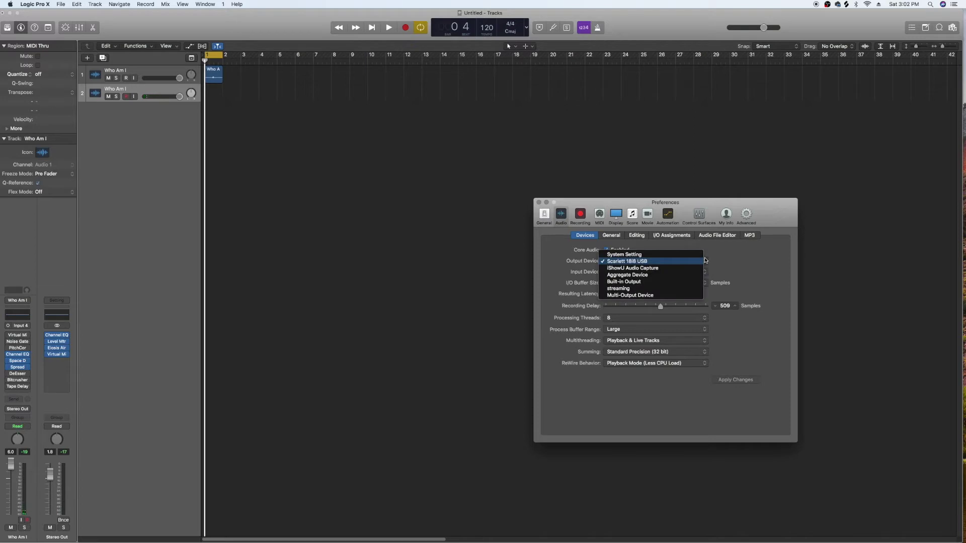
pyautogui.click(693, 288)
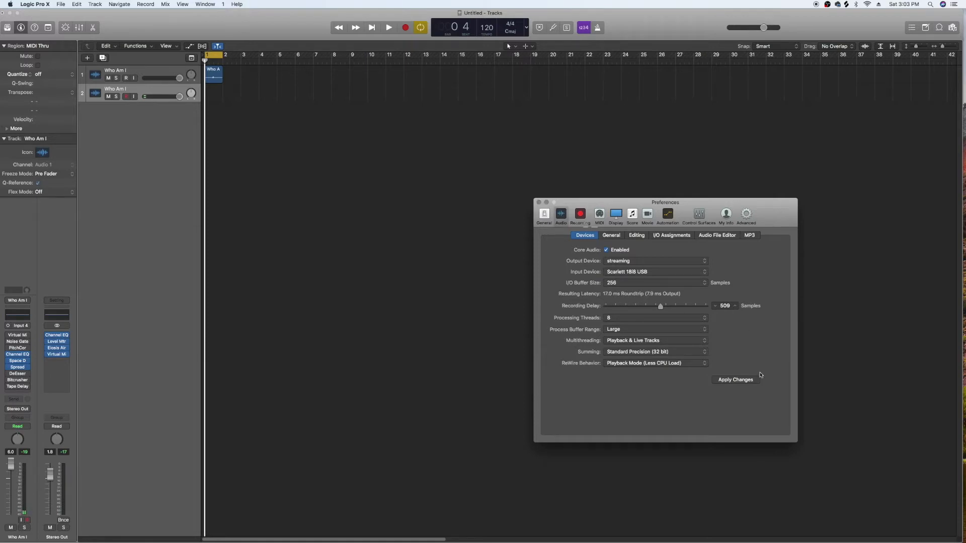
pyautogui.click(539, 203)
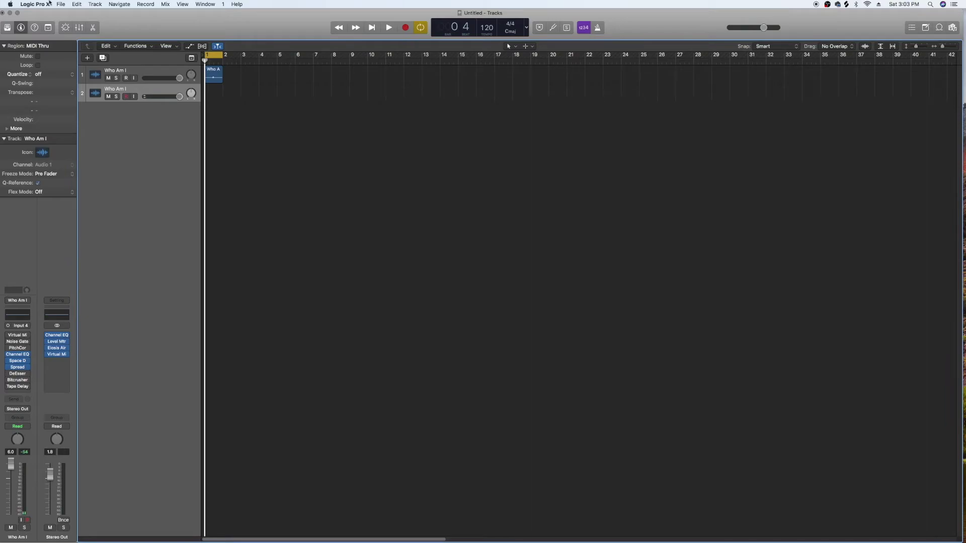
pyautogui.click(9, 13)
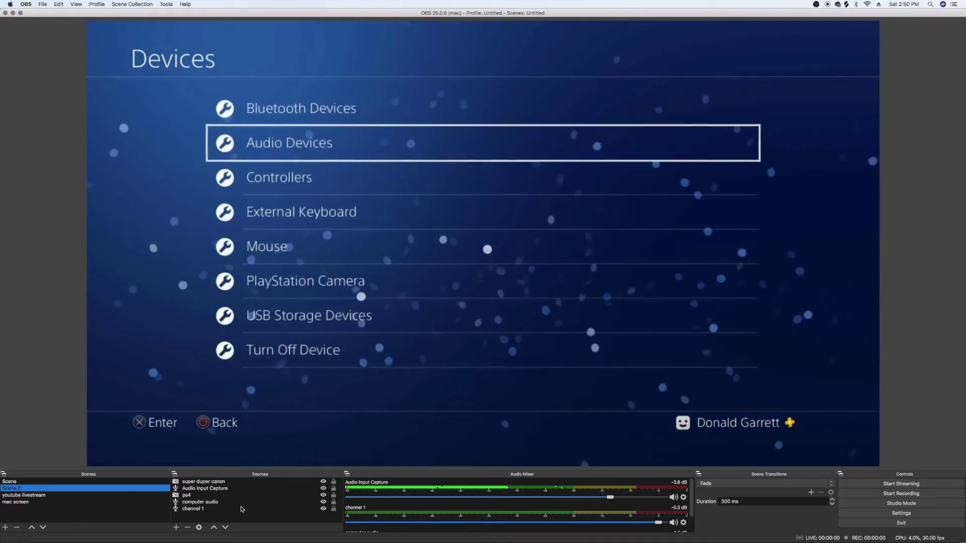
# Step: Add a new Video Capture Device source to Scene 2, using FaceTime HD Camera (Built-in) as its device
pyautogui.click(241, 509)
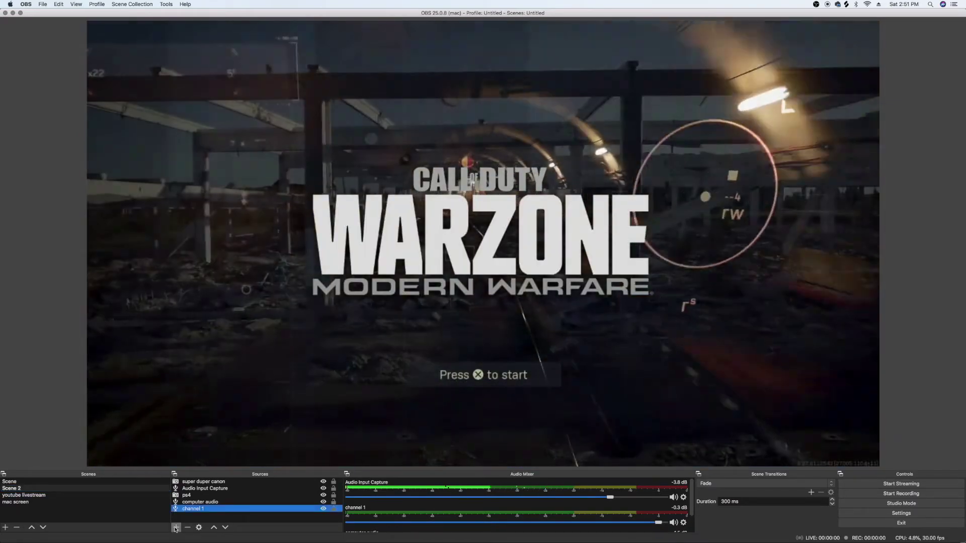
pyautogui.click(175, 528)
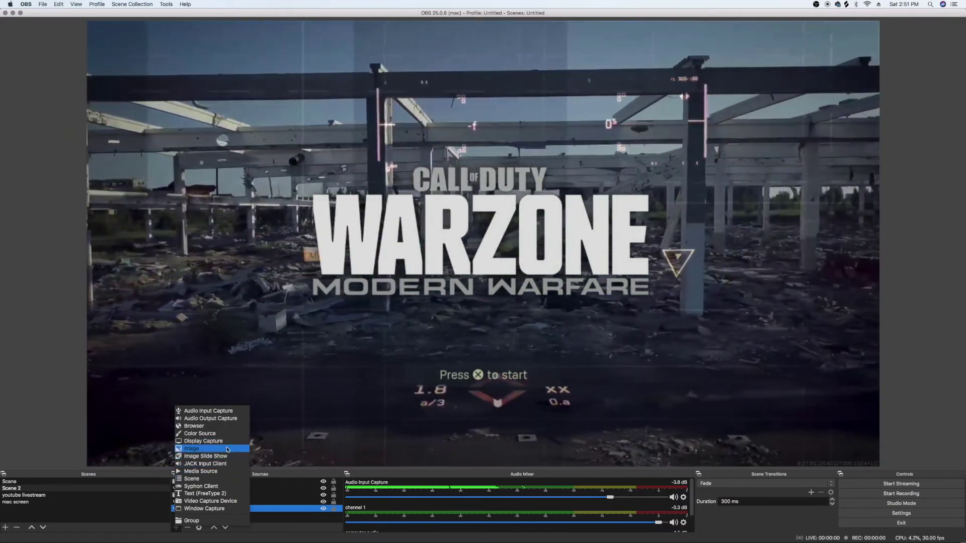
pyautogui.click(210, 501)
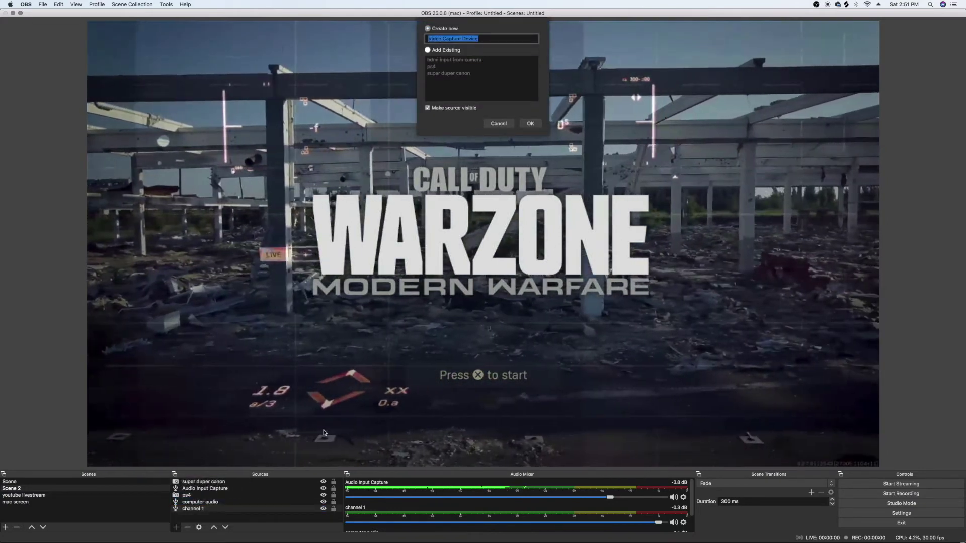
pyautogui.click(535, 125)
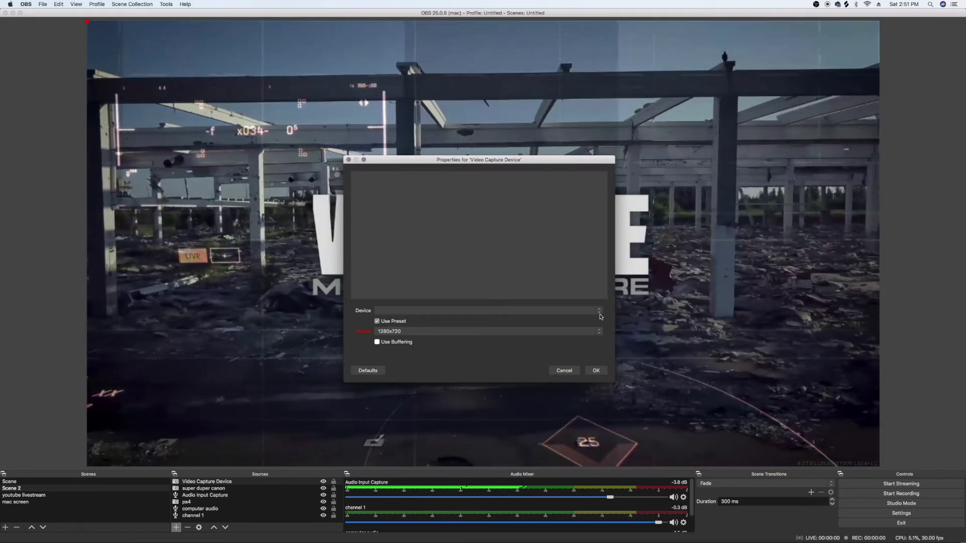
pyautogui.click(599, 311)
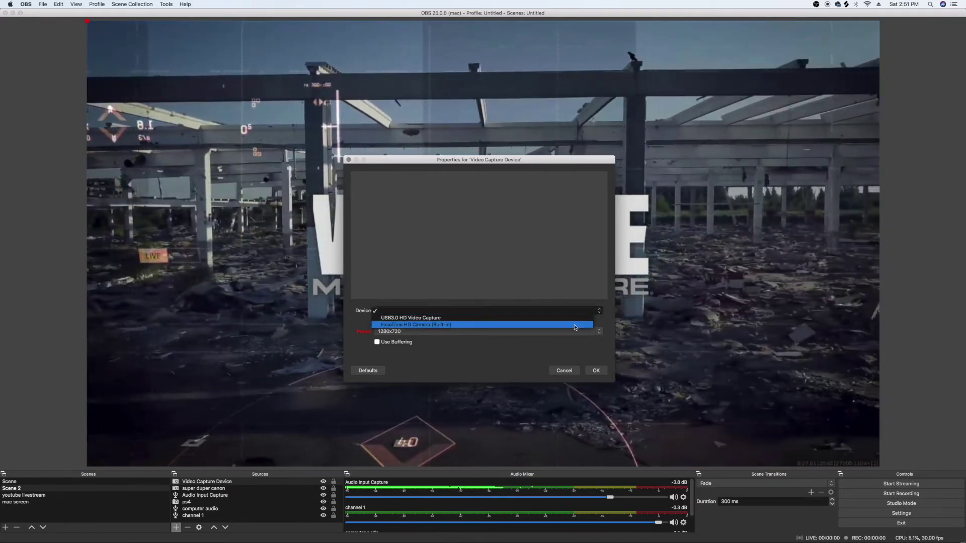
pyautogui.click(574, 326)
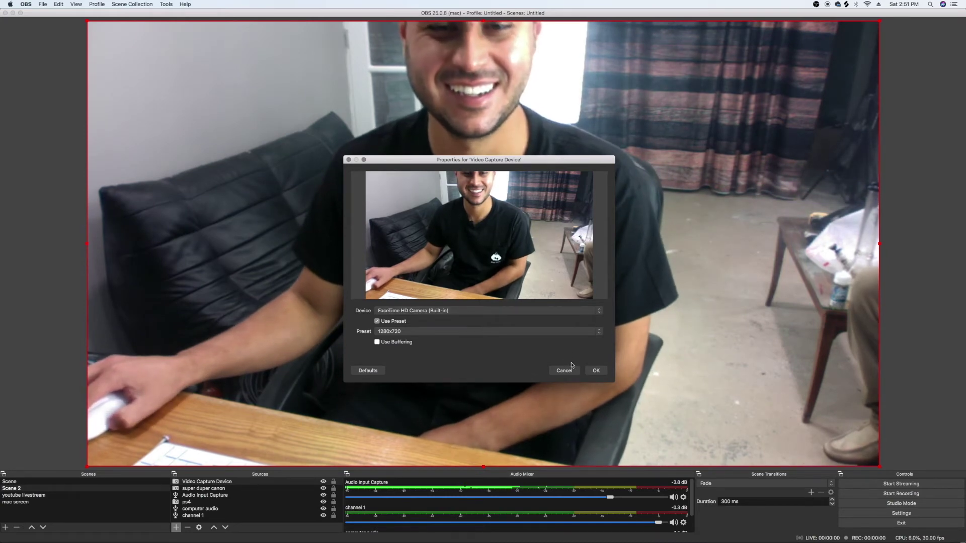
pyautogui.click(596, 370)
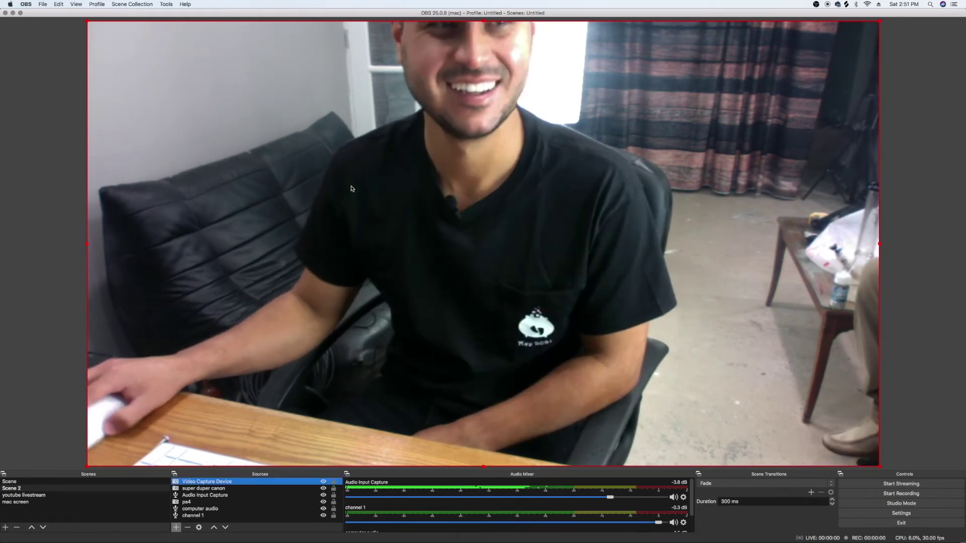
# Step: Shrink the webcam picture to a small overlay and place it against the right edge of the canvas, just below mid-height
pyautogui.moveTo(87, 22); pyautogui.dragTo(334, 170)
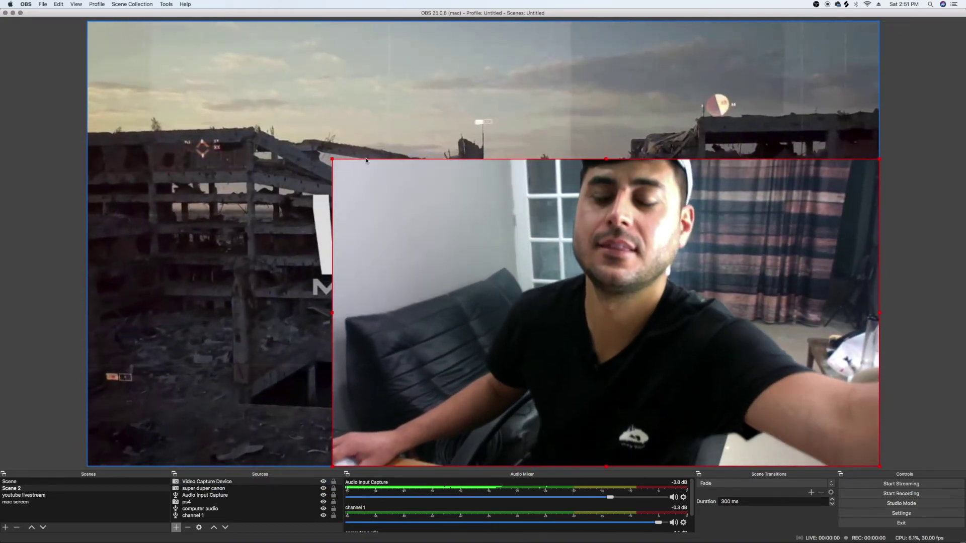
pyautogui.moveTo(366, 160); pyautogui.dragTo(559, 261)
pyautogui.moveTo(571, 294); pyautogui.dragTo(697, 363)
pyautogui.moveTo(822, 375); pyautogui.dragTo(824, 268)
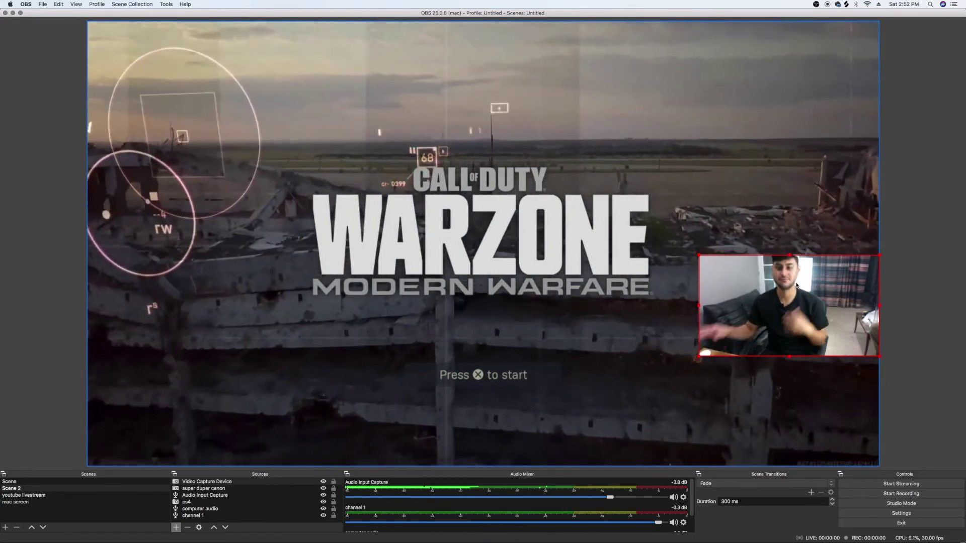
pyautogui.moveTo(797, 286)
pyautogui.mouseDown()
pyautogui.moveTo(487, 247)
pyautogui.moveTo(795, 270)
pyautogui.moveTo(801, 279)
pyautogui.mouseUp()
pyautogui.moveTo(711, 254); pyautogui.dragTo(733, 253)
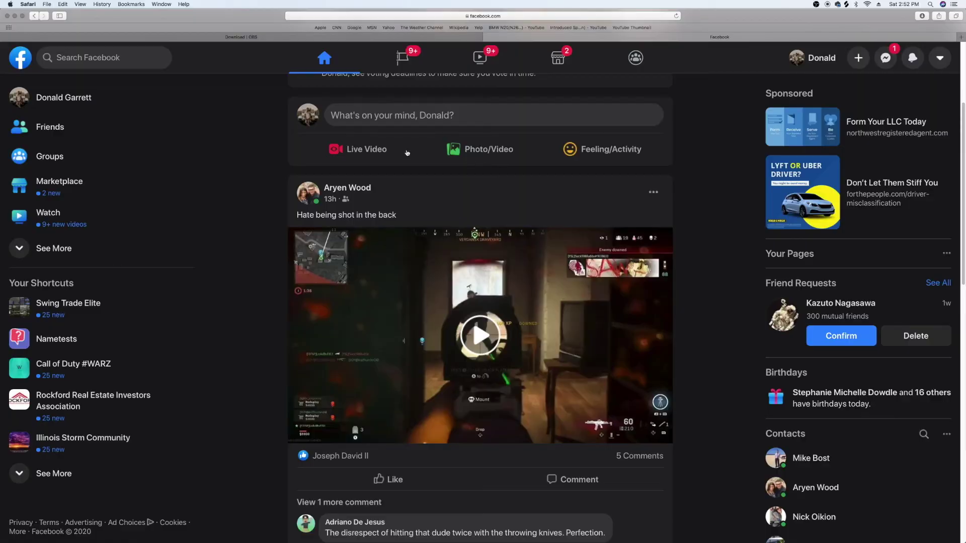
# Step: In Facebook, start setting up a live video and choose Use Stream Key as the streaming method
pyautogui.click(368, 150)
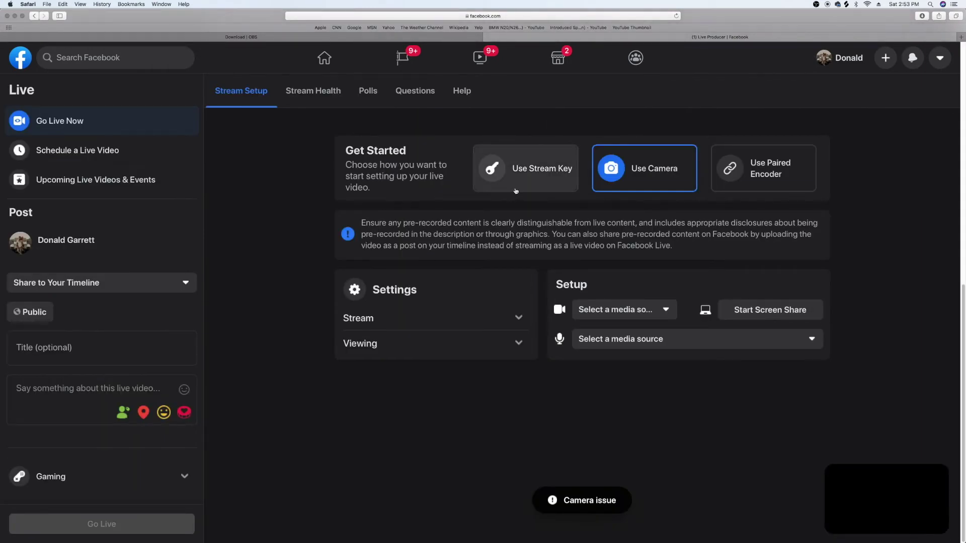
pyautogui.click(529, 183)
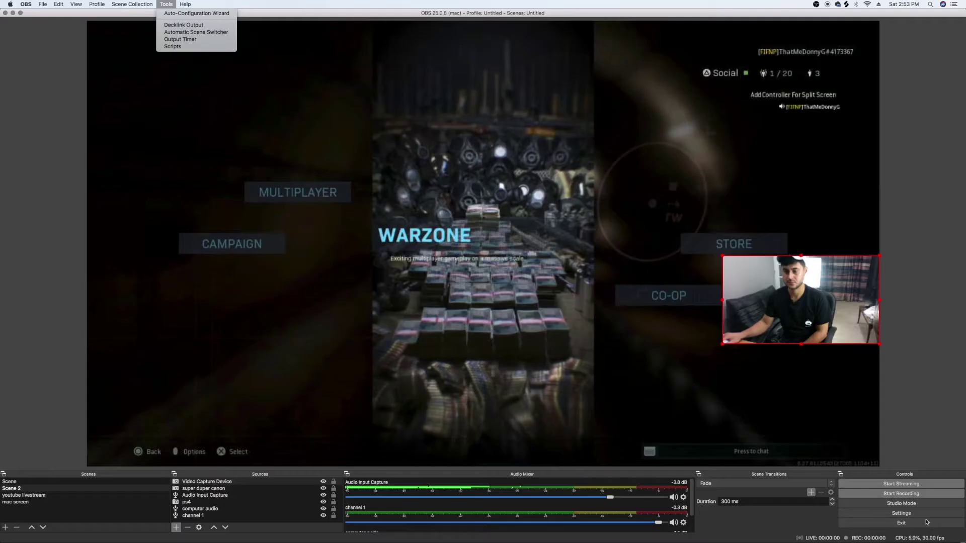
# Step: In OBS, examine the stream settings for the Facebook Live service, reveal the stream key and accept the settings
pyautogui.click(670, 526)
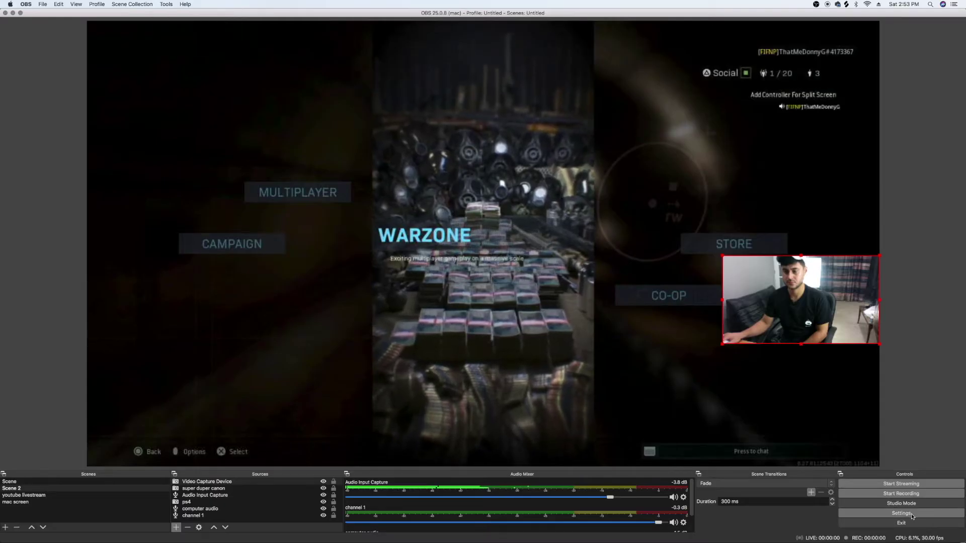
pyautogui.click(920, 515)
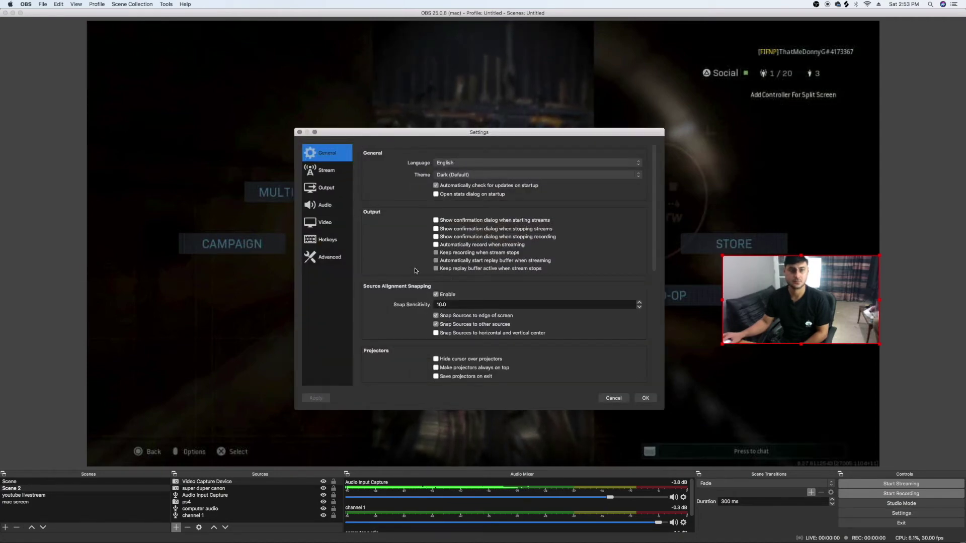
pyautogui.click(317, 170)
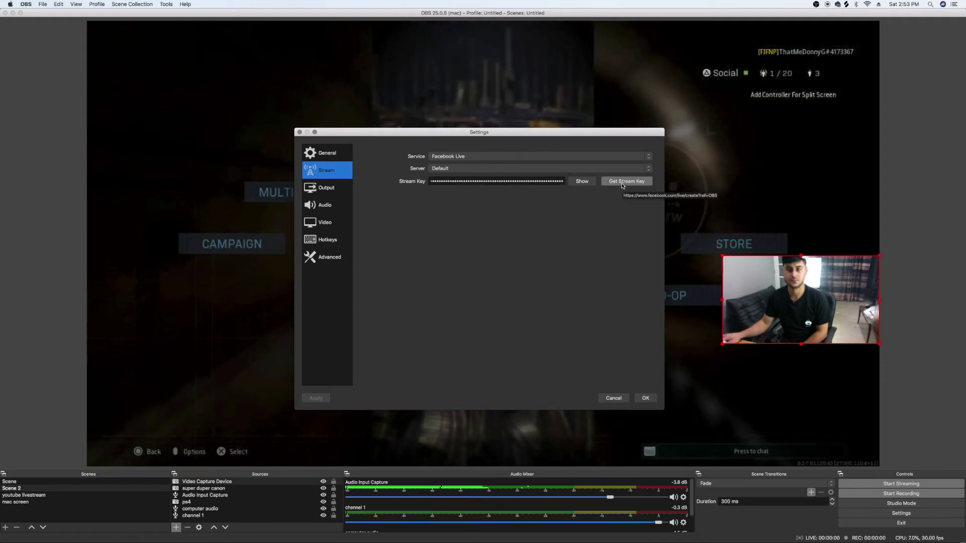
pyautogui.click(583, 182)
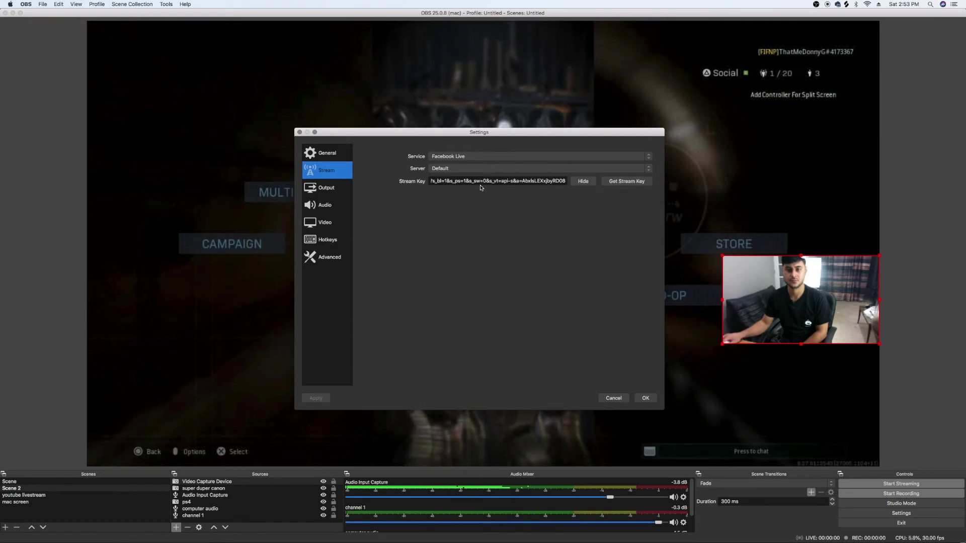
pyautogui.click(646, 398)
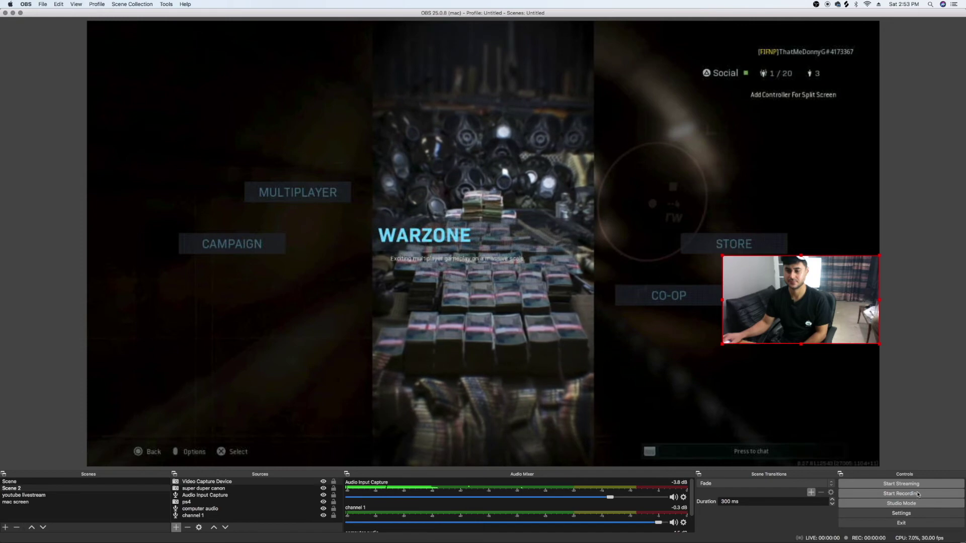
# Step: Start streaming from OBS and examine the incoming live preview in Facebook's Live Producer in Safari
pyautogui.click(918, 485)
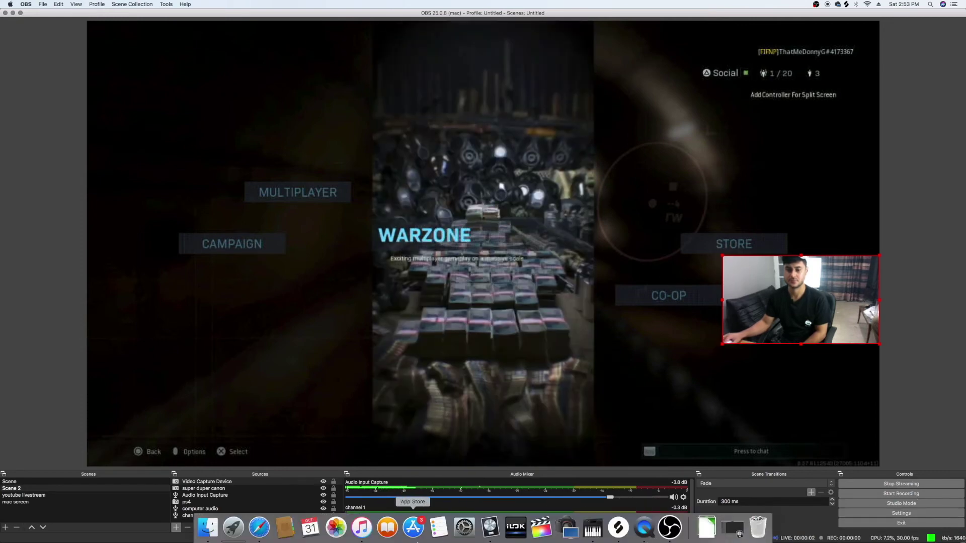
pyautogui.click(259, 527)
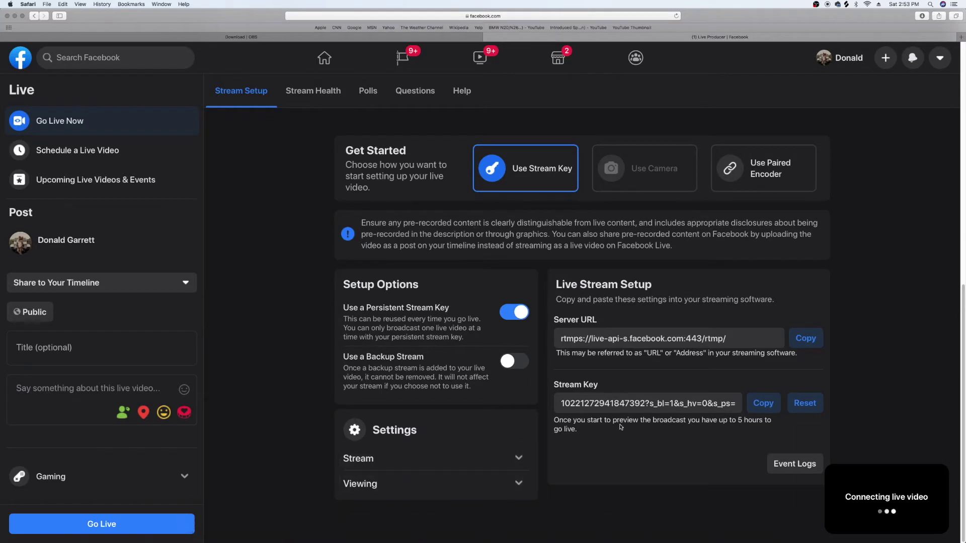
pyautogui.moveTo(941, 501)
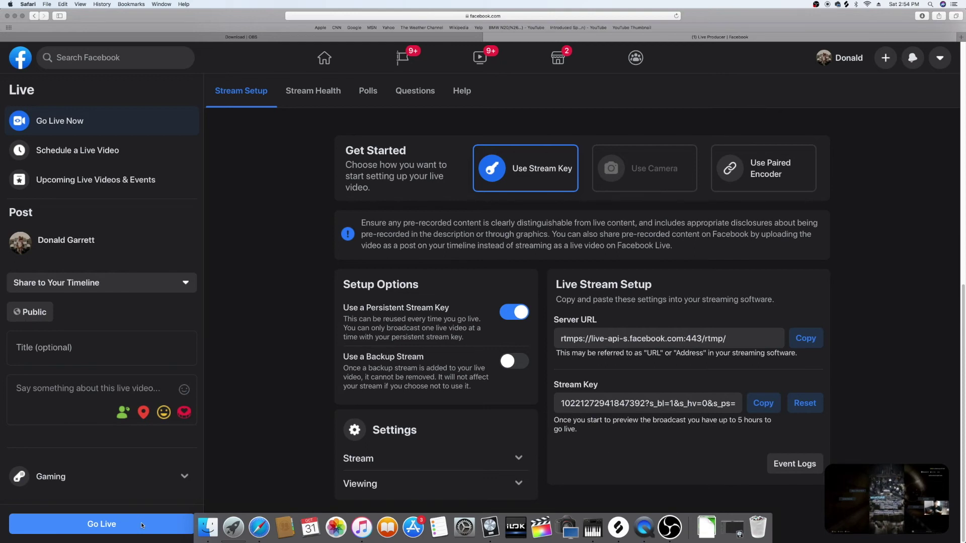
# Step: Set the live video's privacy to Only me and go live without adding a title
pyautogui.click(44, 320)
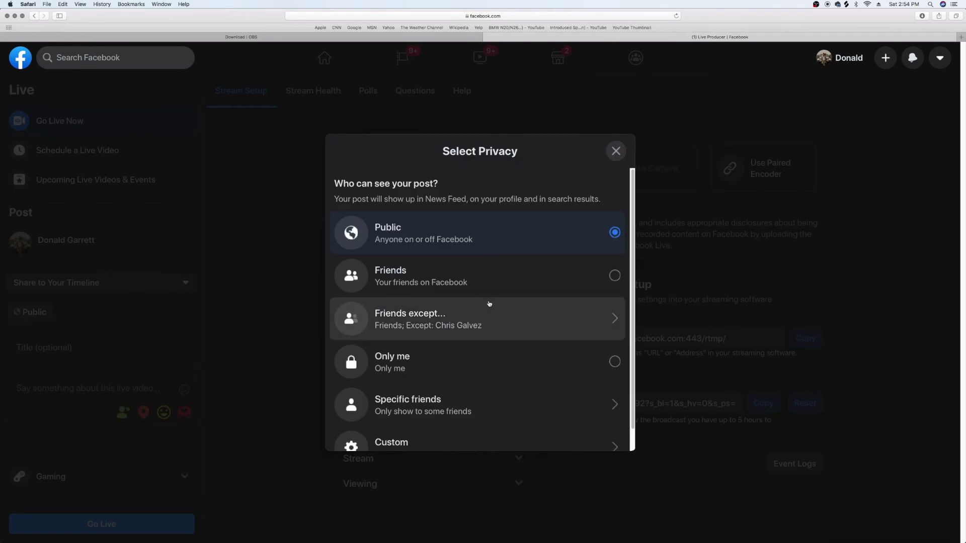
pyautogui.scroll(-1, 498, 304)
pyautogui.click(493, 337)
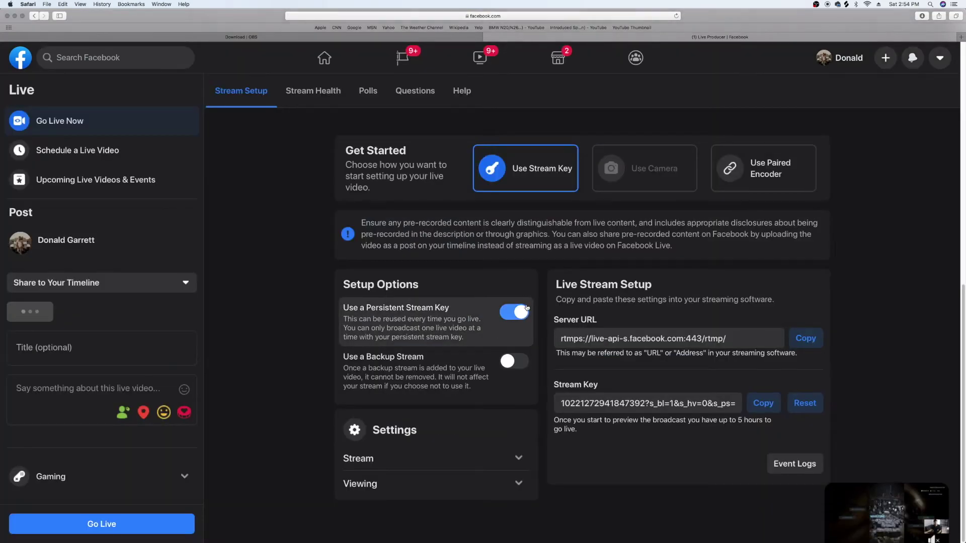
pyautogui.click(38, 306)
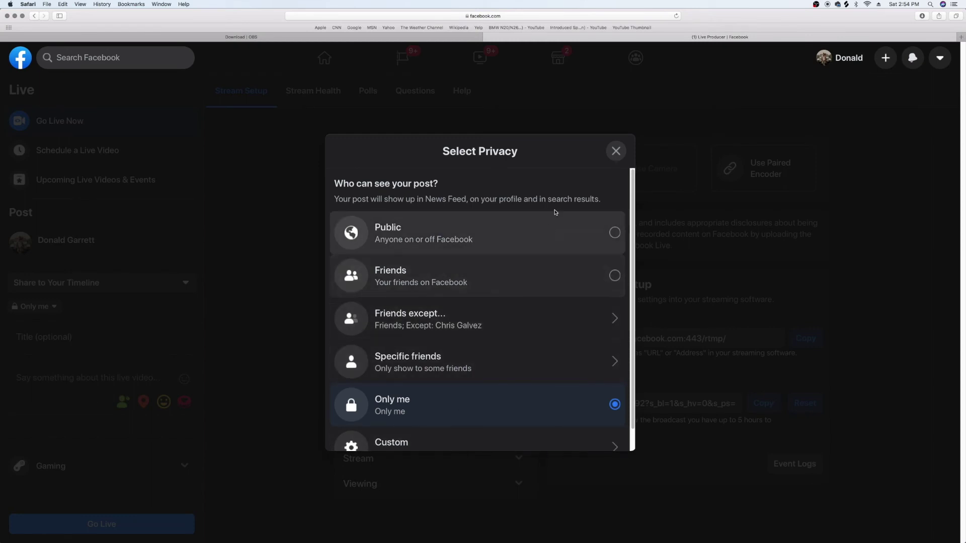
pyautogui.click(615, 151)
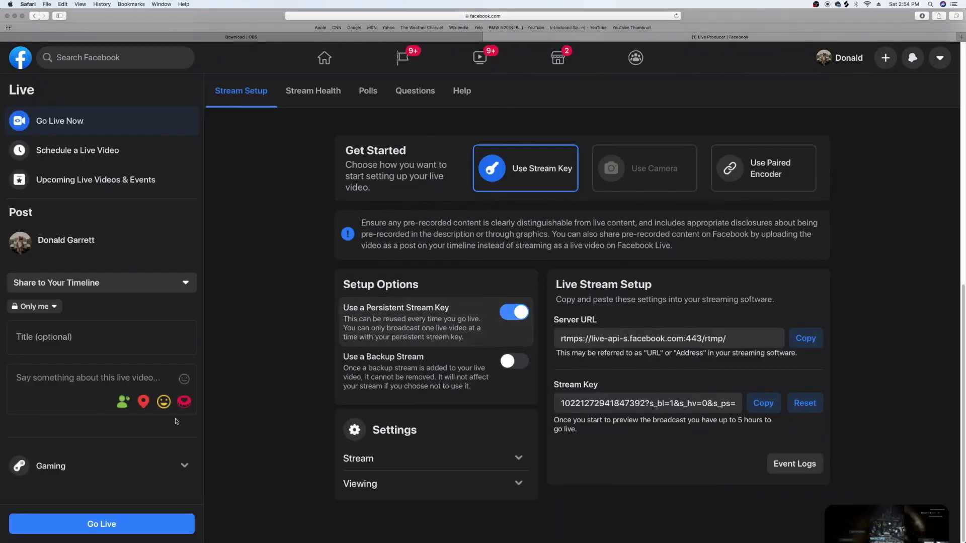
pyautogui.click(108, 521)
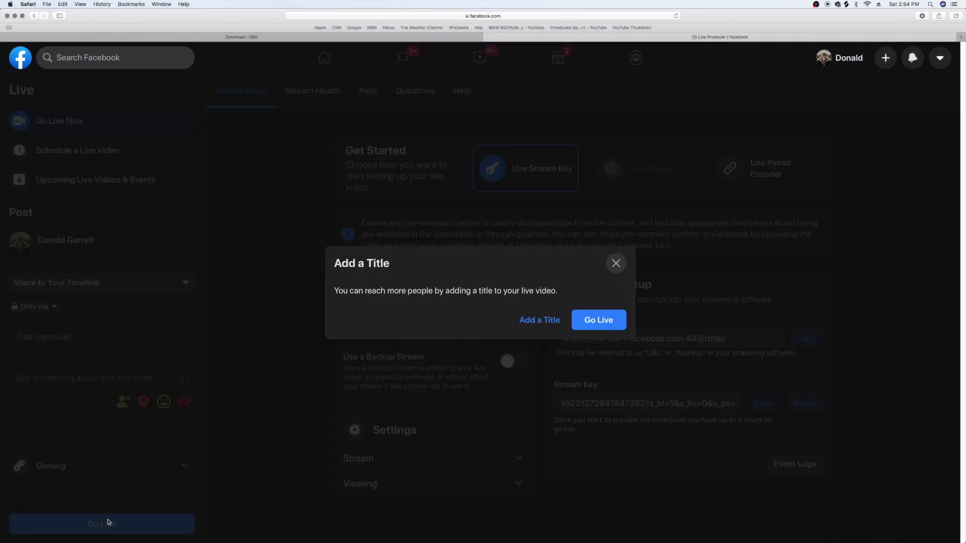
pyautogui.click(597, 321)
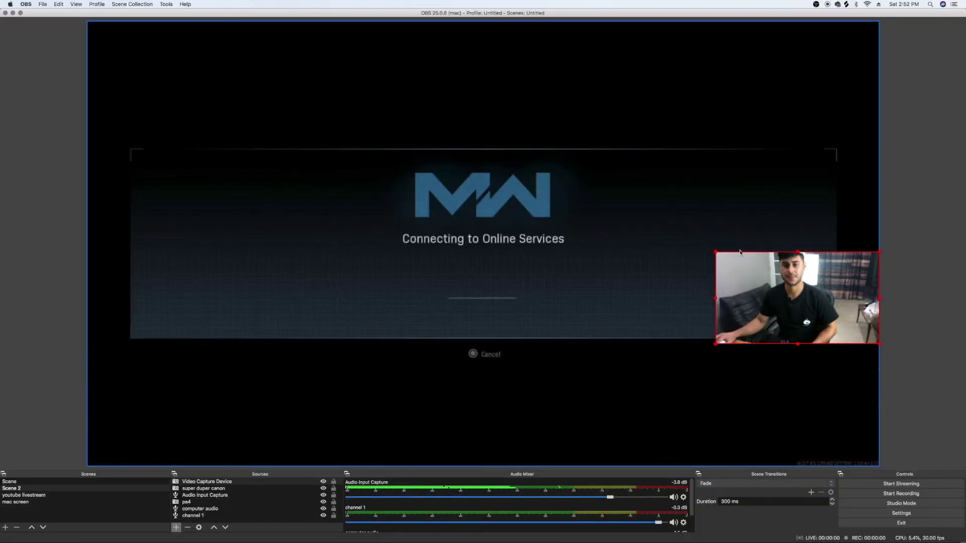
# Step: In OBS, shrink the webcam overlay slightly from its upper-left corner, keeping it against the canvas's right edge
pyautogui.moveTo(715, 253); pyautogui.dragTo(742, 257)
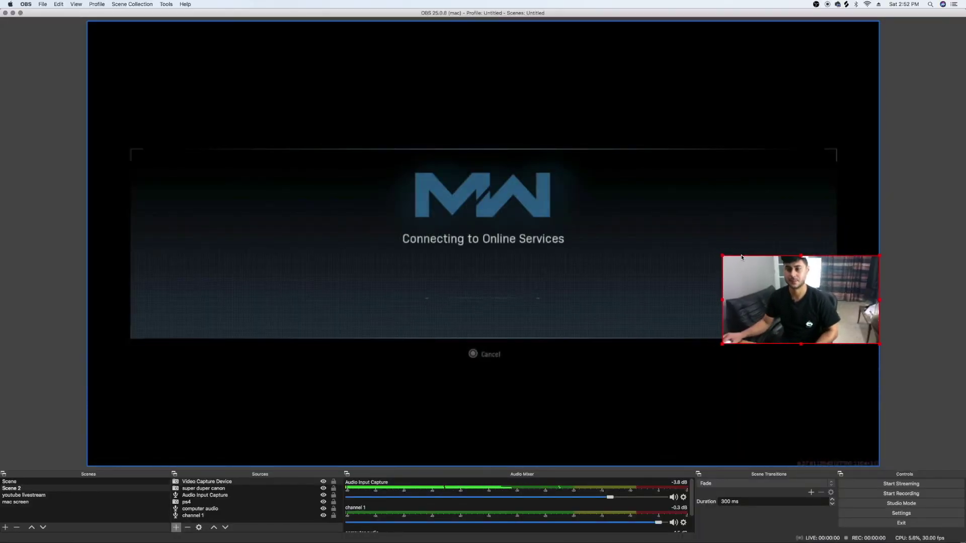